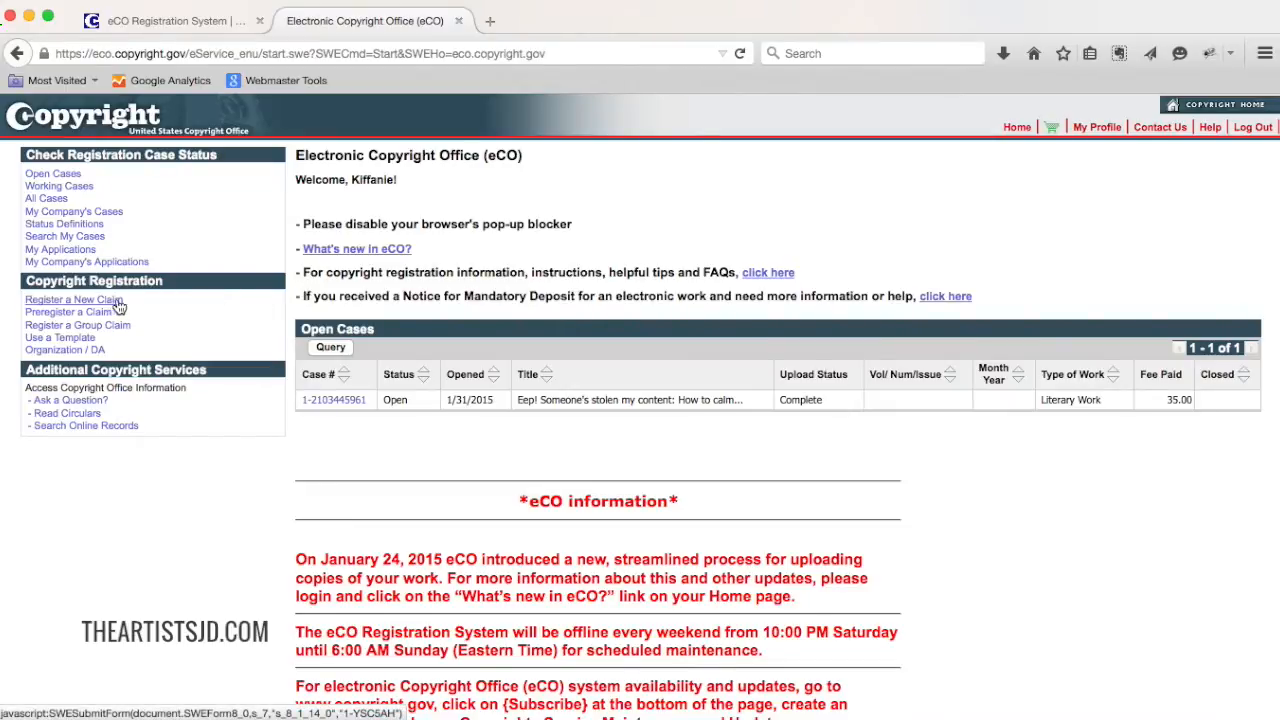
Step: Start registering a new claim, answering Yes to all three eligibility questions and accepting the important notice
left_click(70, 302)
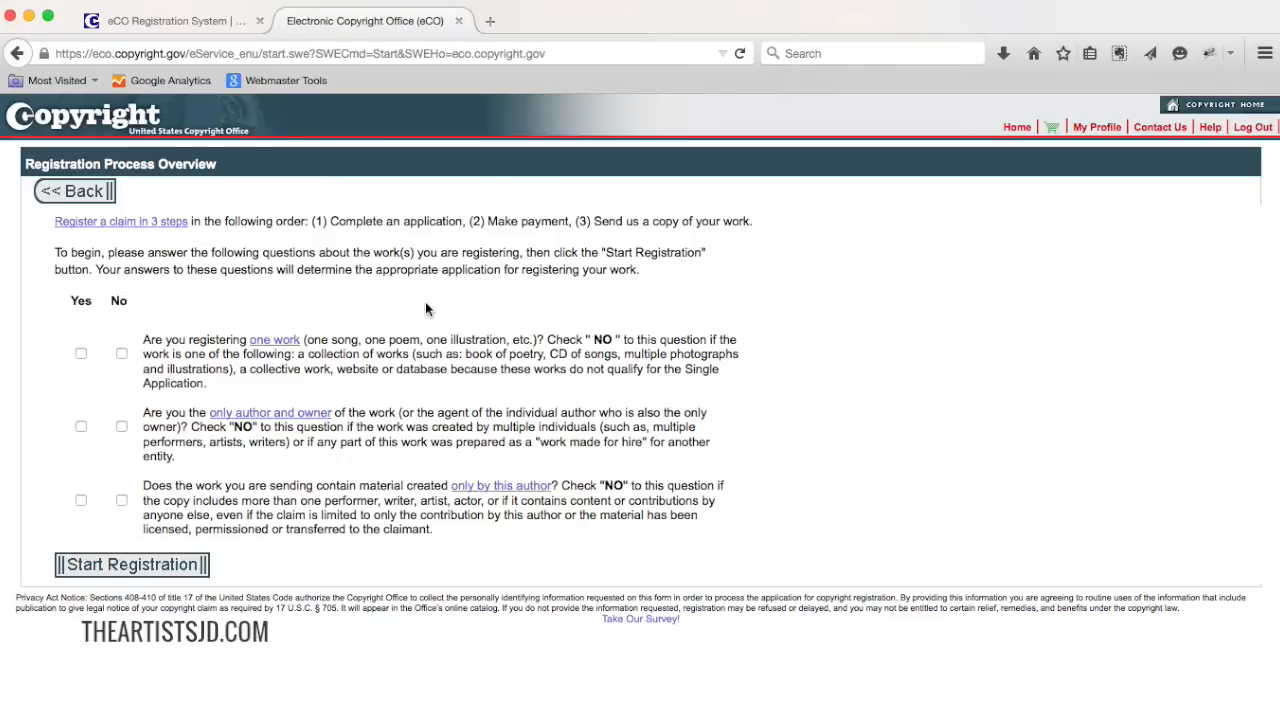
left_click(81, 356)
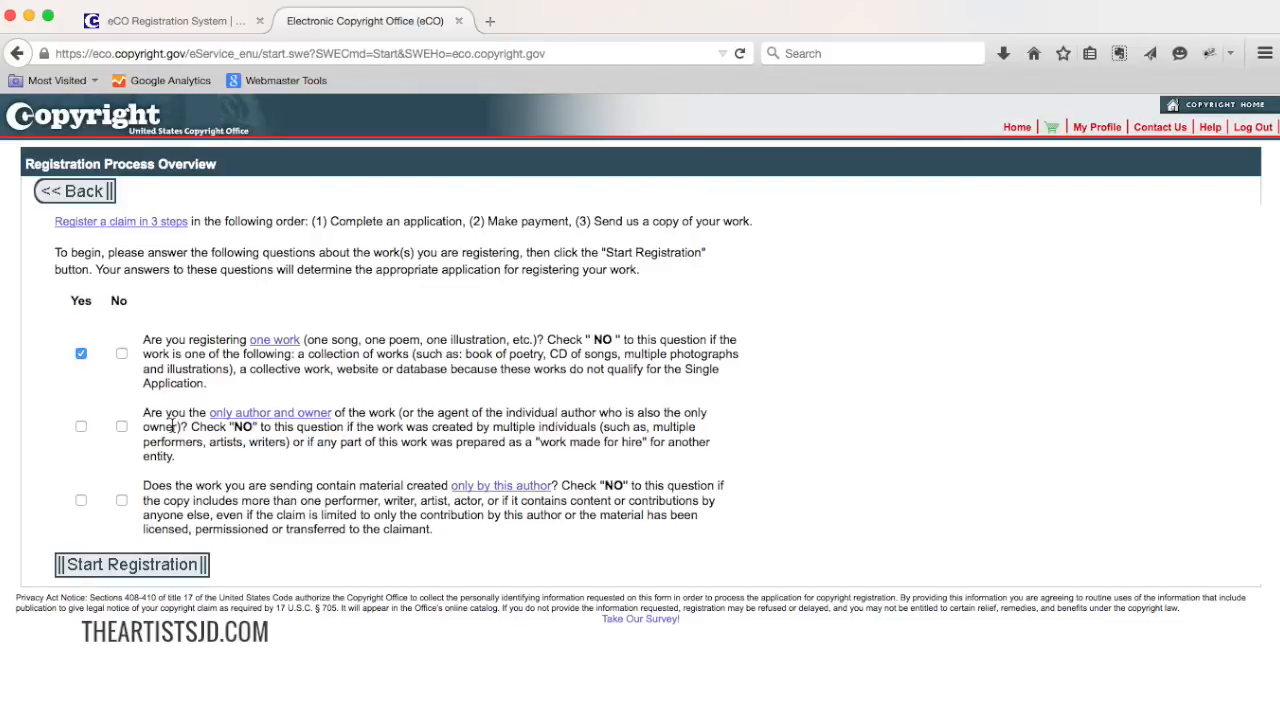
left_click(80, 428)
left_click(81, 500)
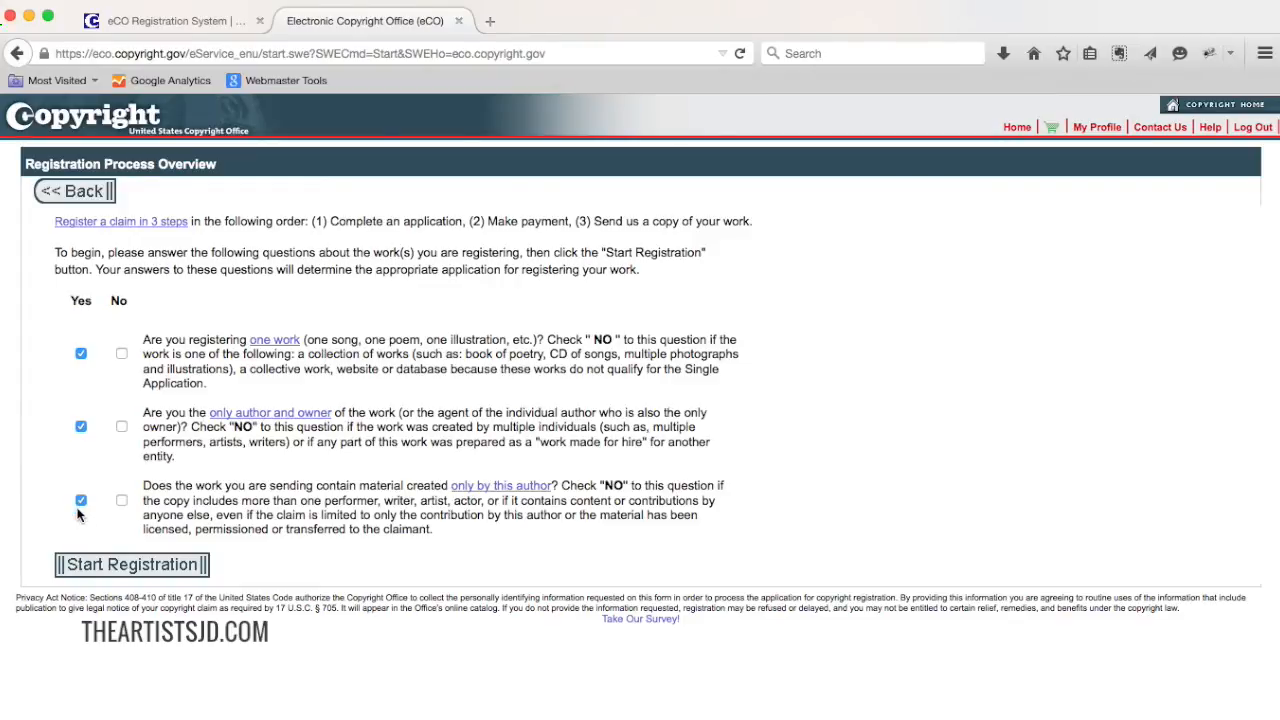
left_click(124, 565)
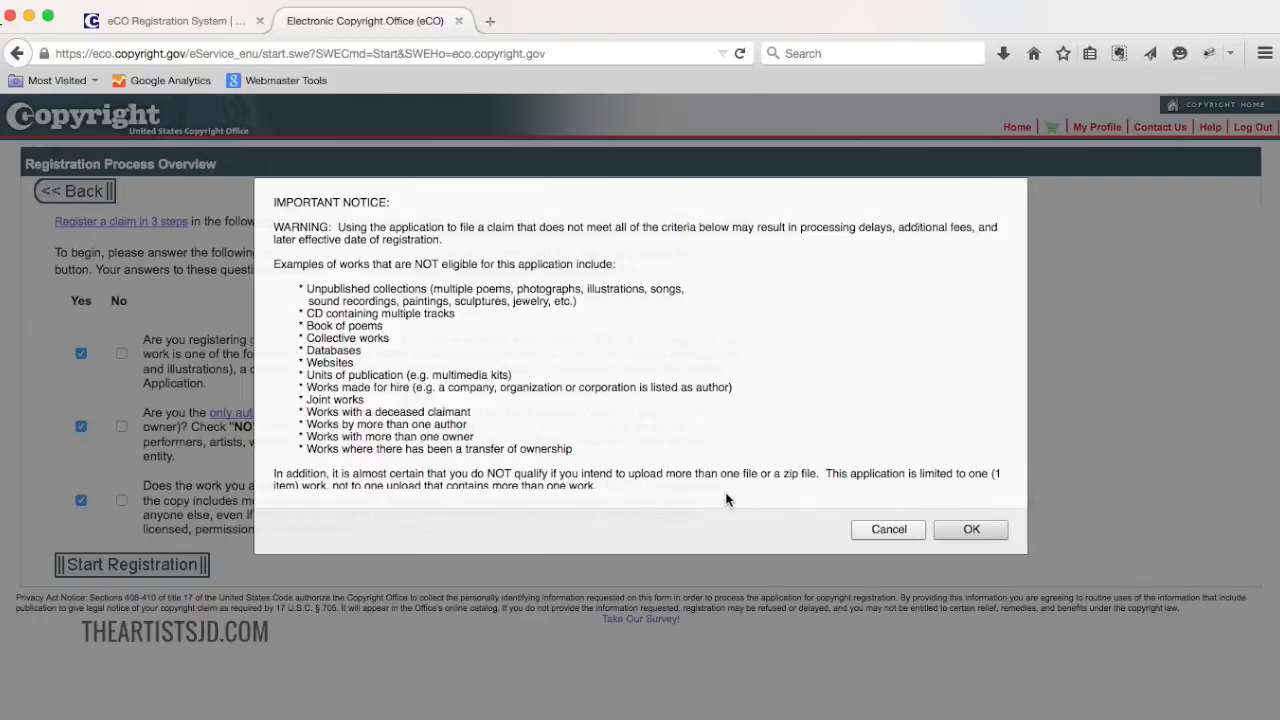
left_click(962, 528)
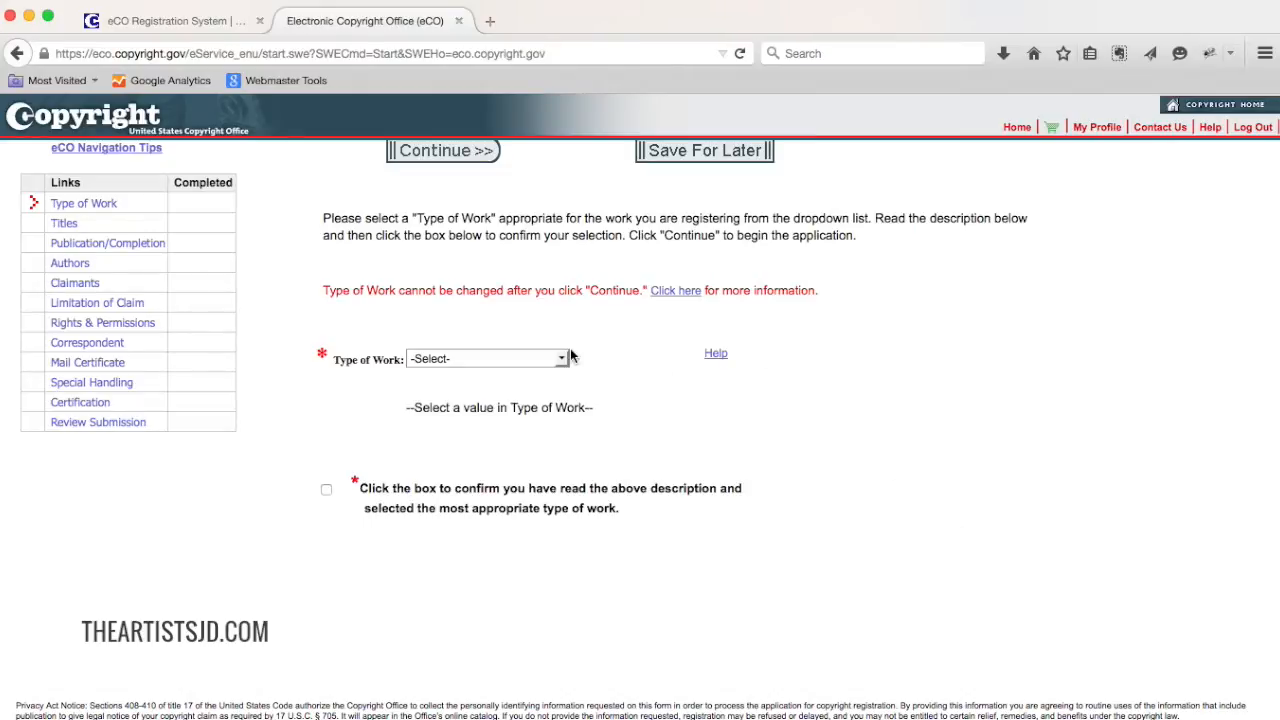
Step: Choose Literary Work as the type of work, confirm having read the description, and continue
left_click(516, 360)
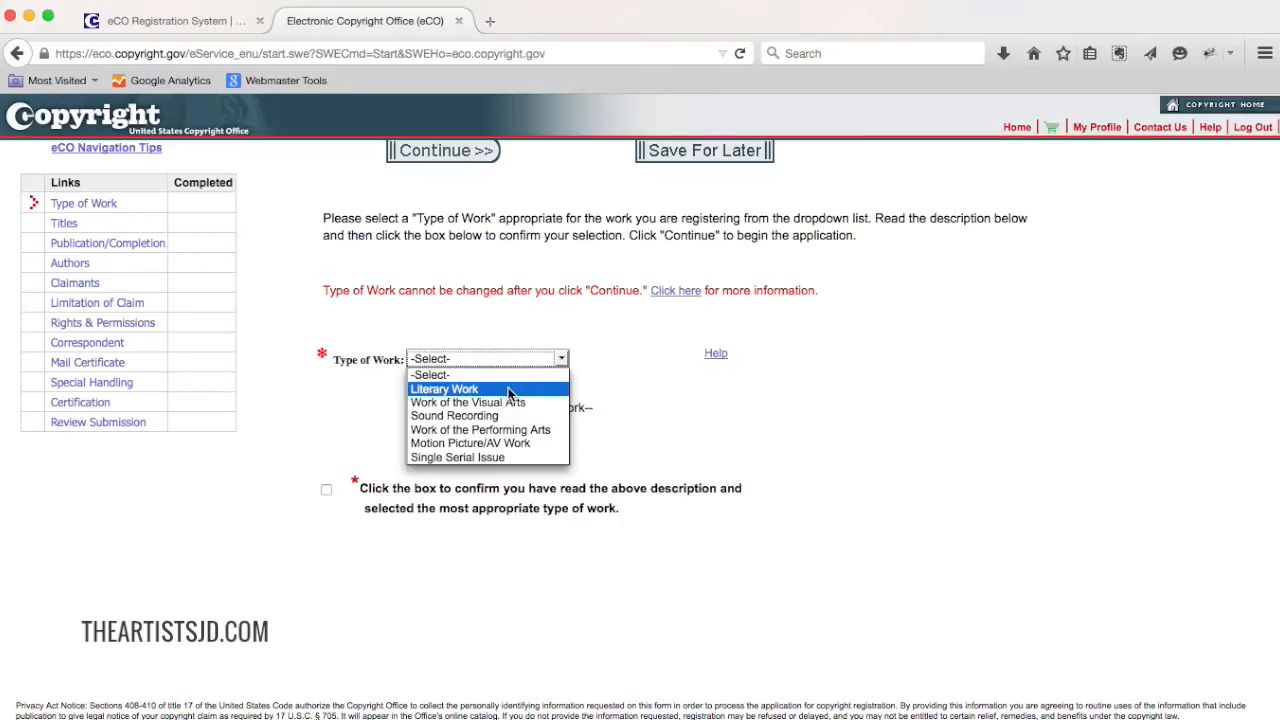
left_click(510, 392)
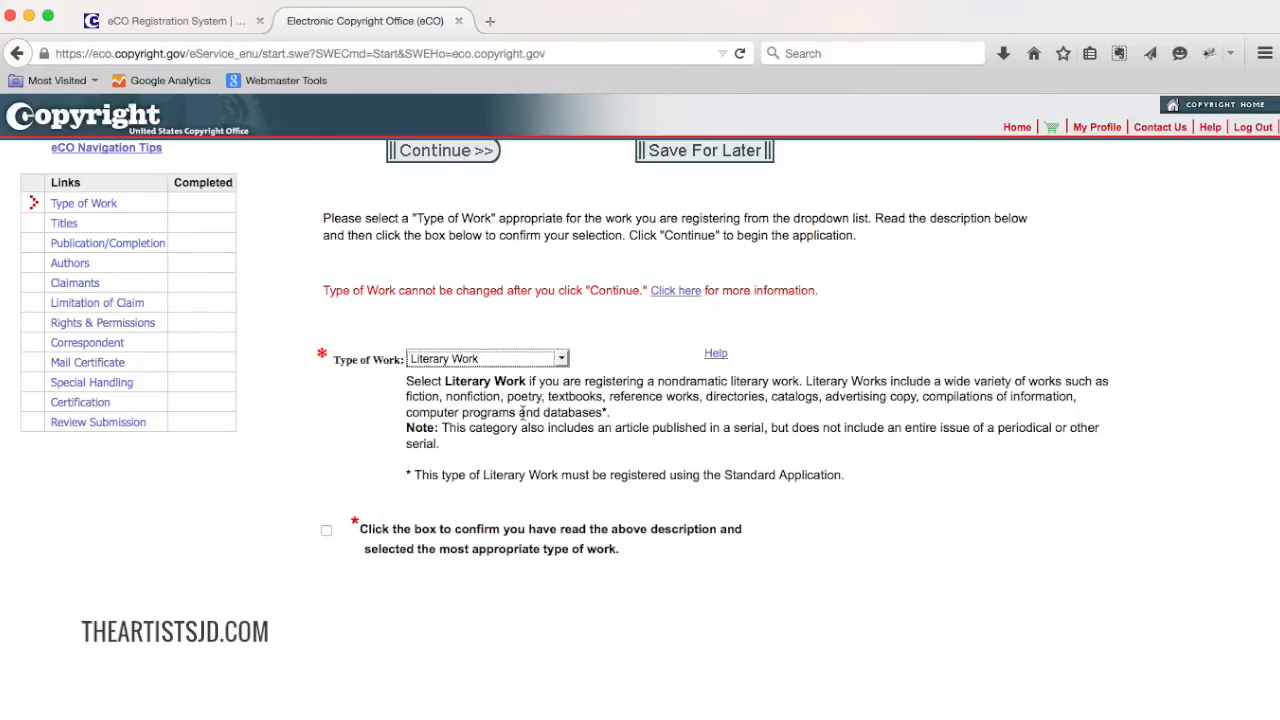
left_click(523, 362)
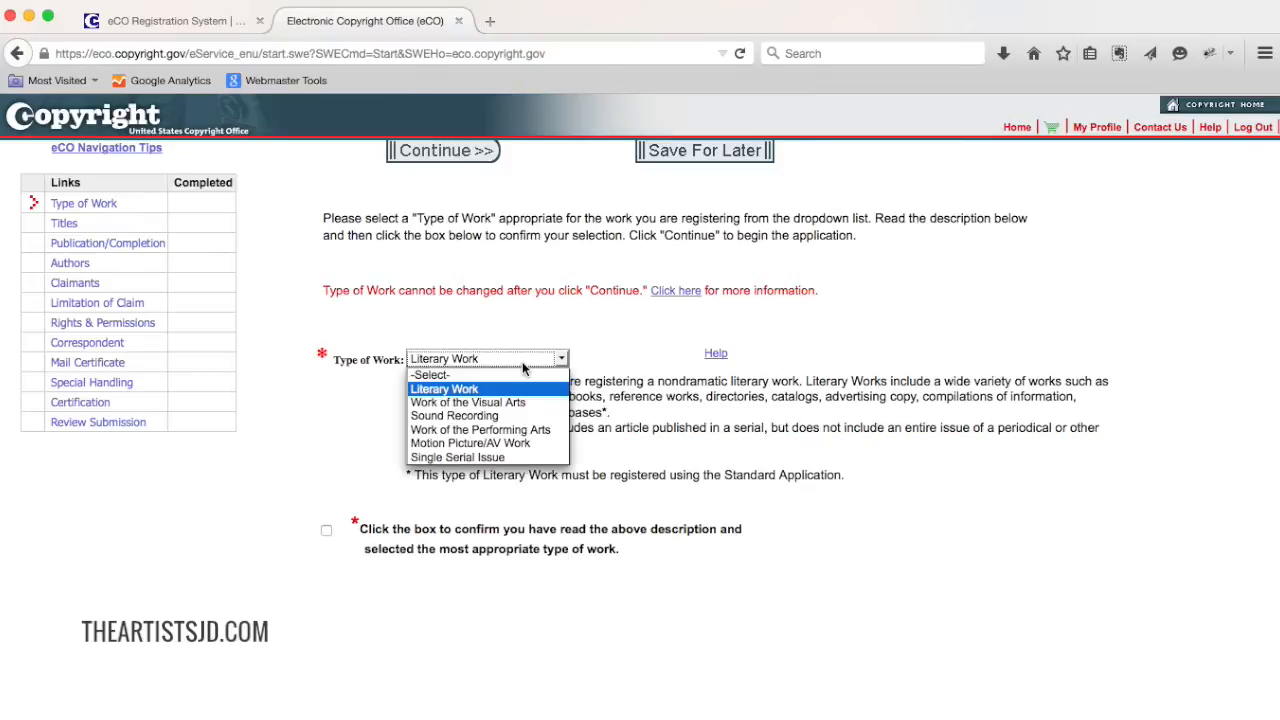
left_click(515, 389)
scroll(606, 408, "down", 1)
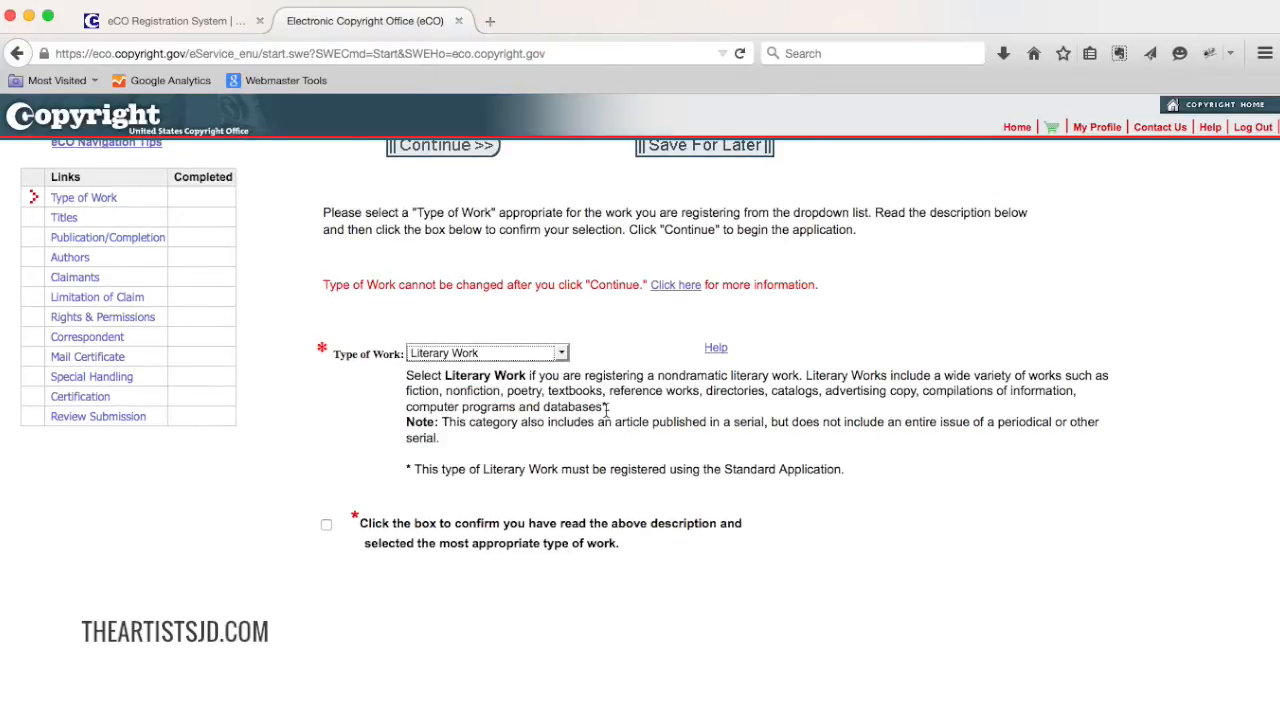
scroll(606, 408, "up", 1)
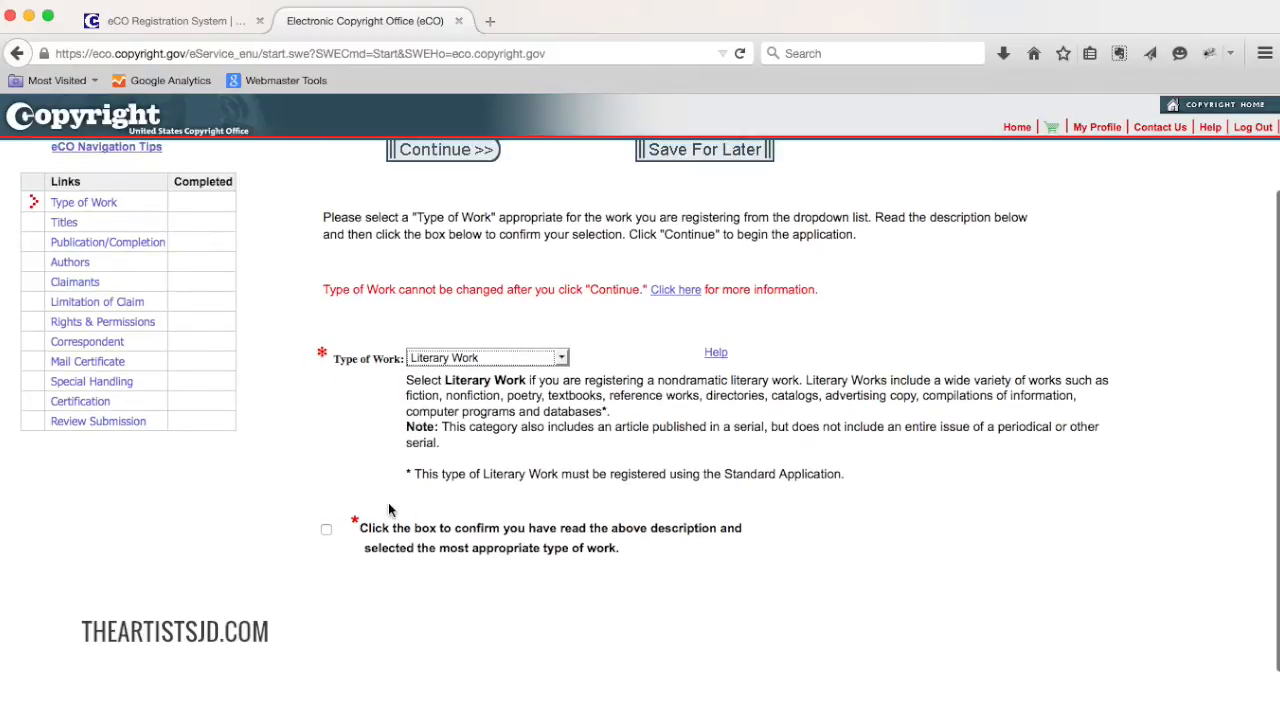
left_click(326, 531)
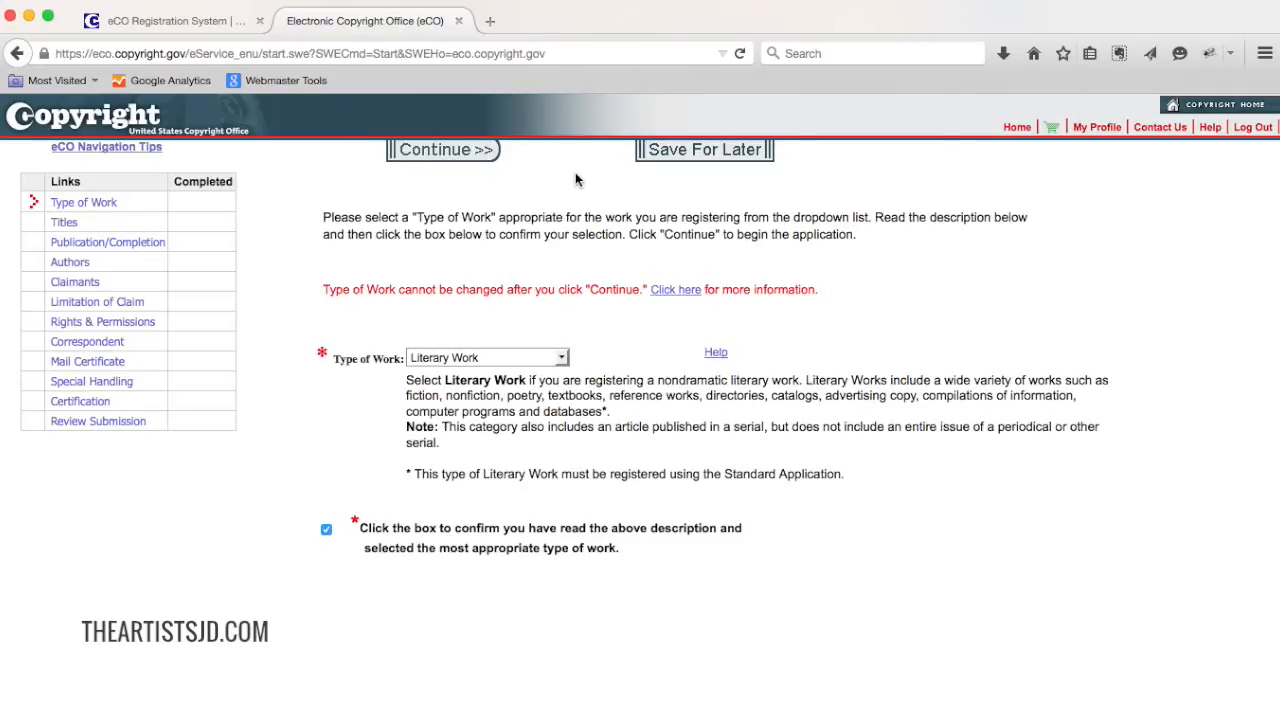
scroll(575, 180, "up", 2)
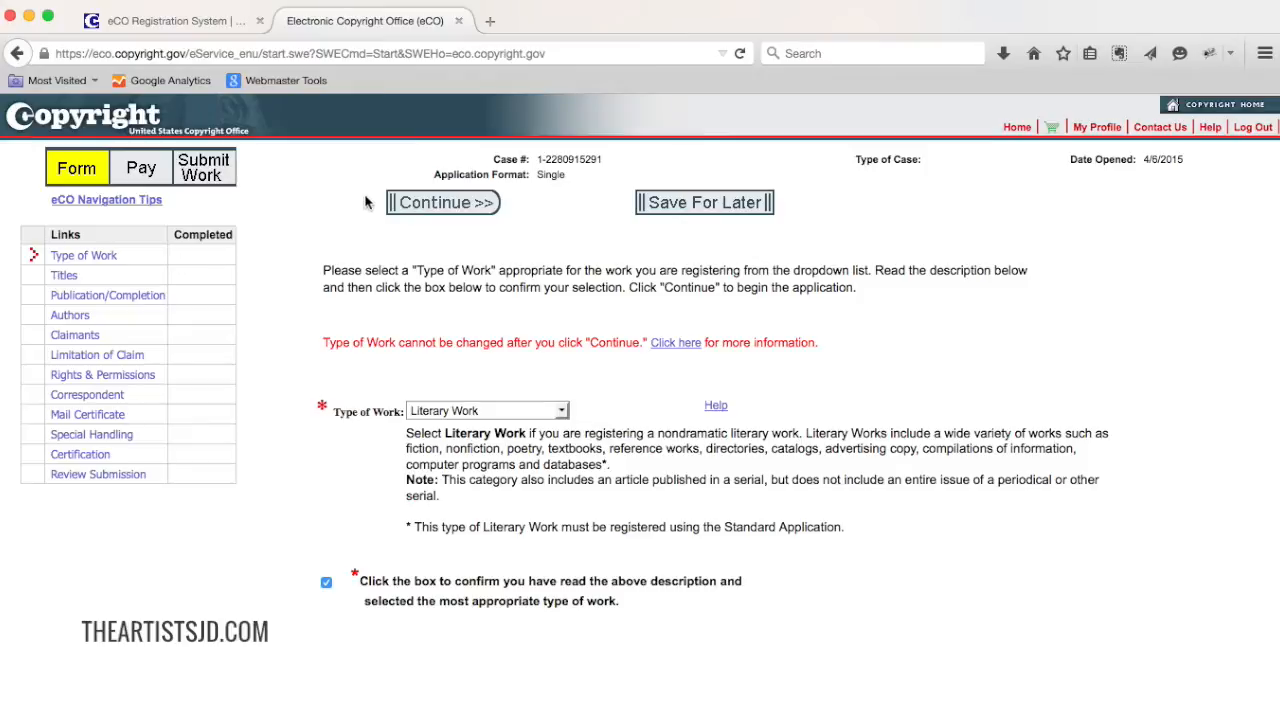
left_click(436, 205)
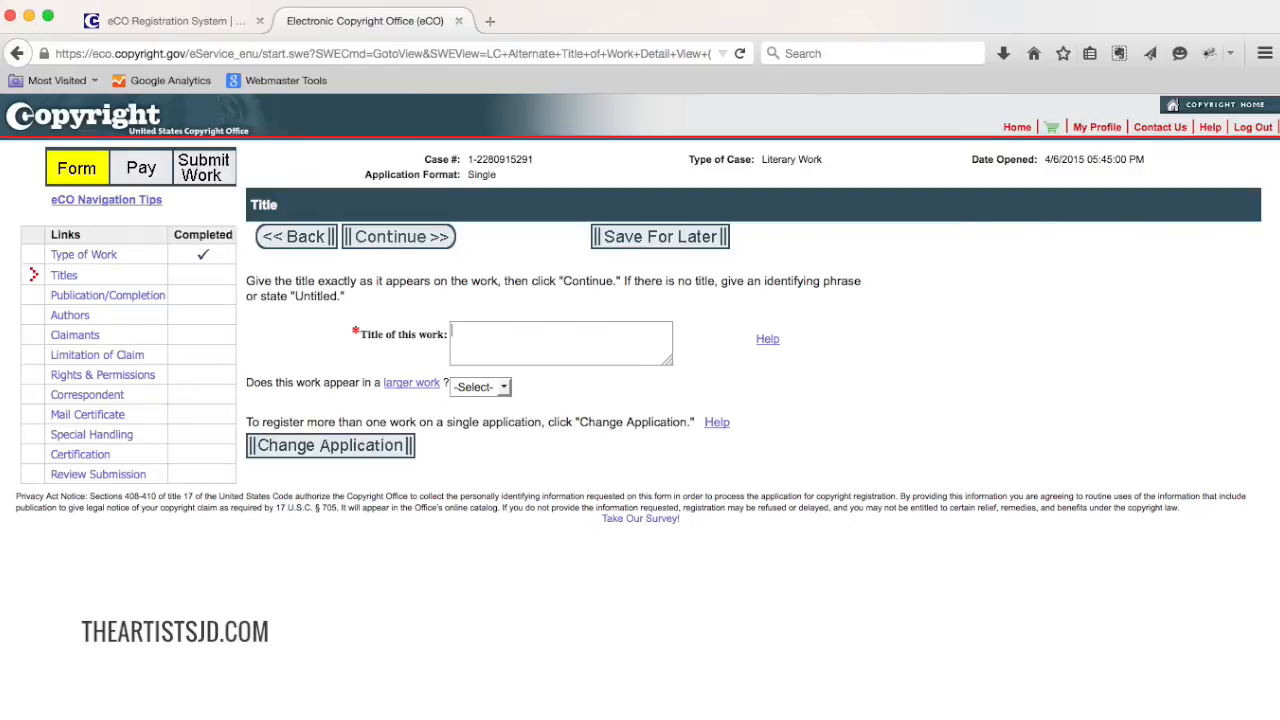
Step: Enter the title "30 Day Challenge Course Content", answer No to appearing in a larger work, and continue
type("30 Day Challenge Course Con")
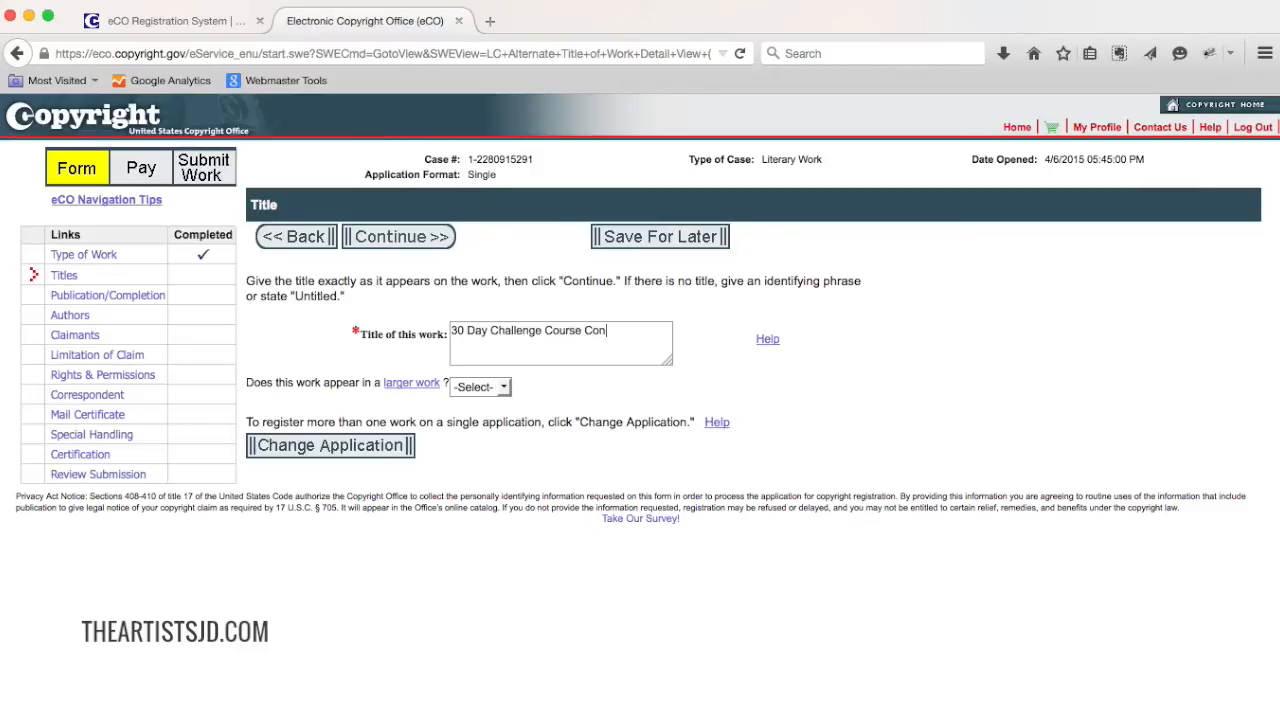
type("tent")
left_click(487, 396)
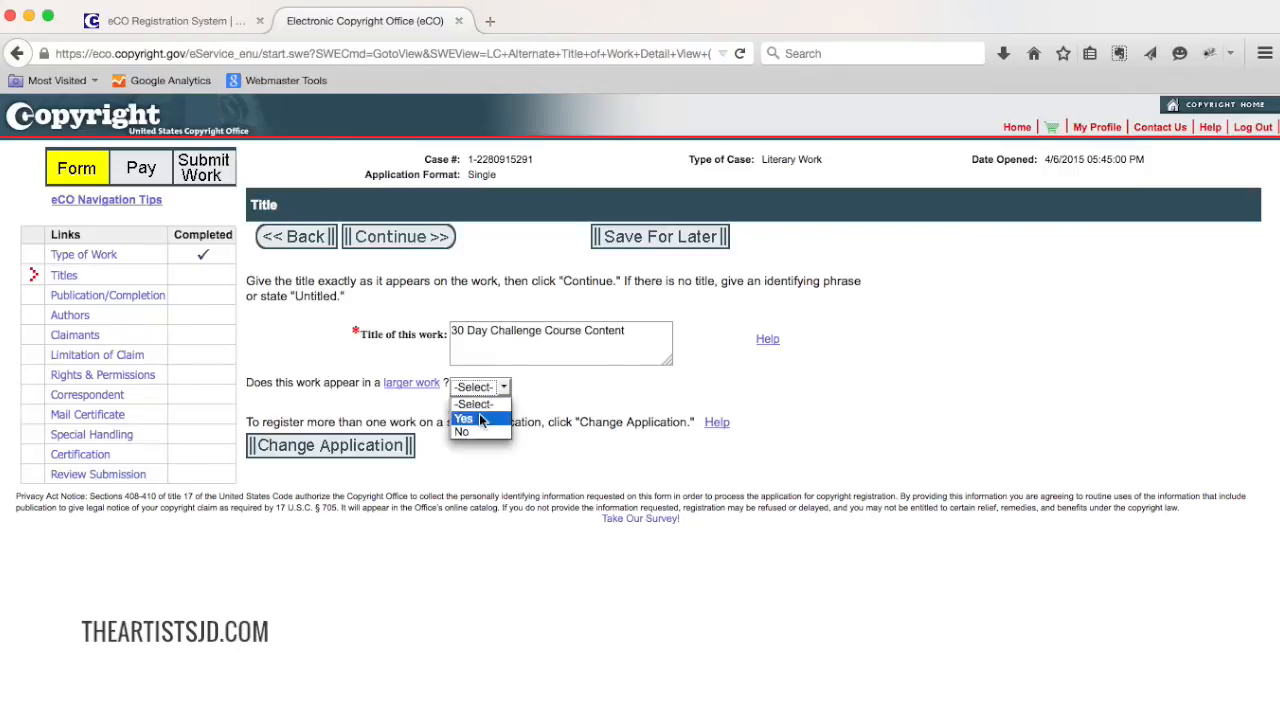
left_click(476, 431)
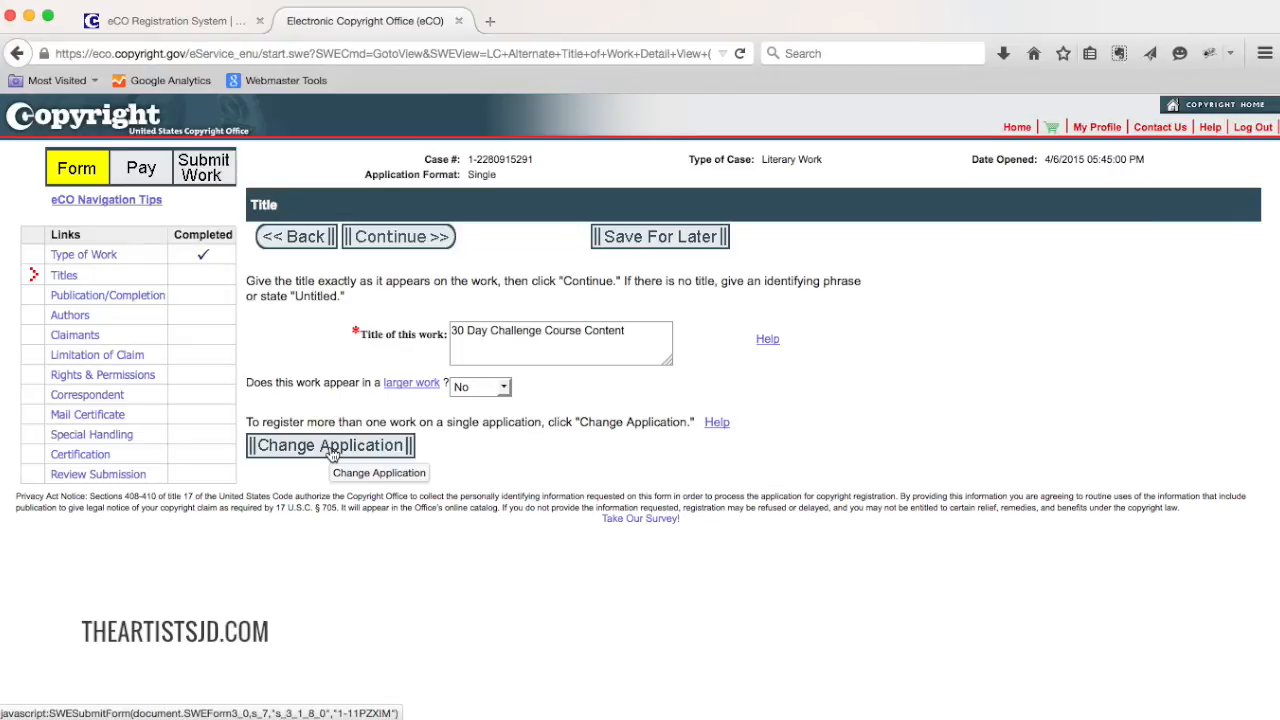
left_click(409, 240)
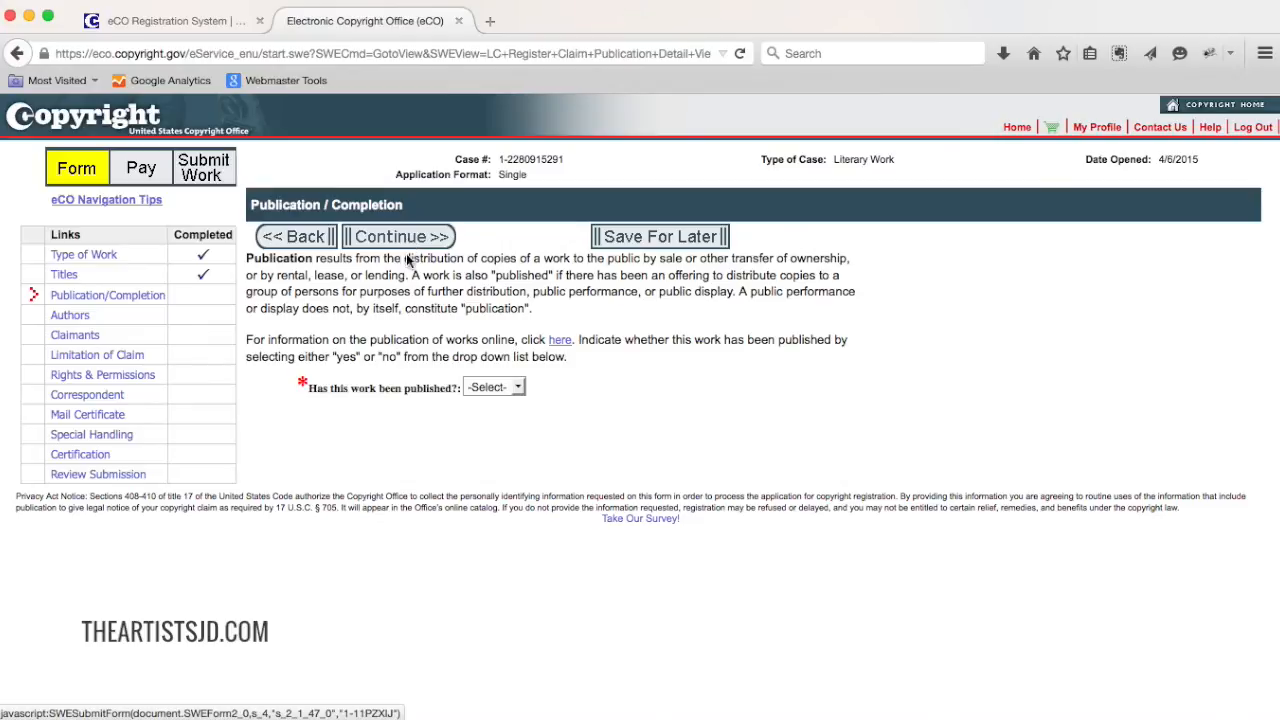
Step: Answer Yes to whether the work has been published and continue
left_click(491, 393)
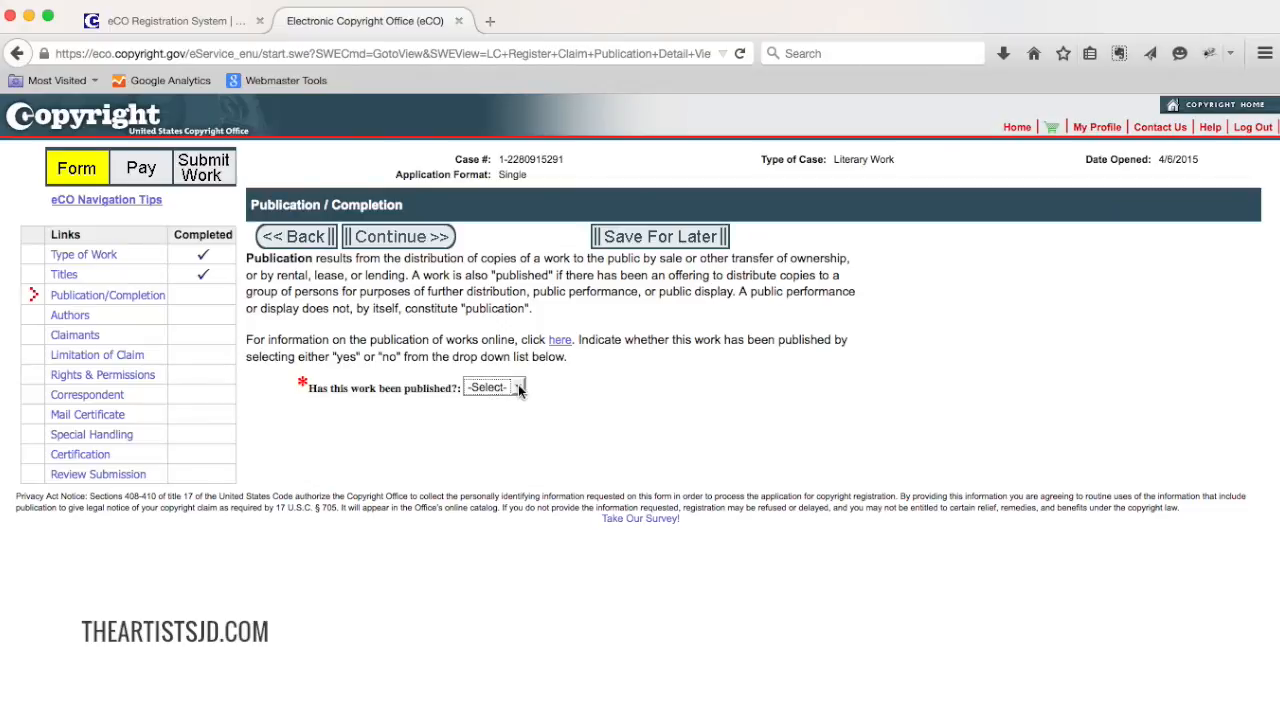
key("Down")
left_click(413, 240)
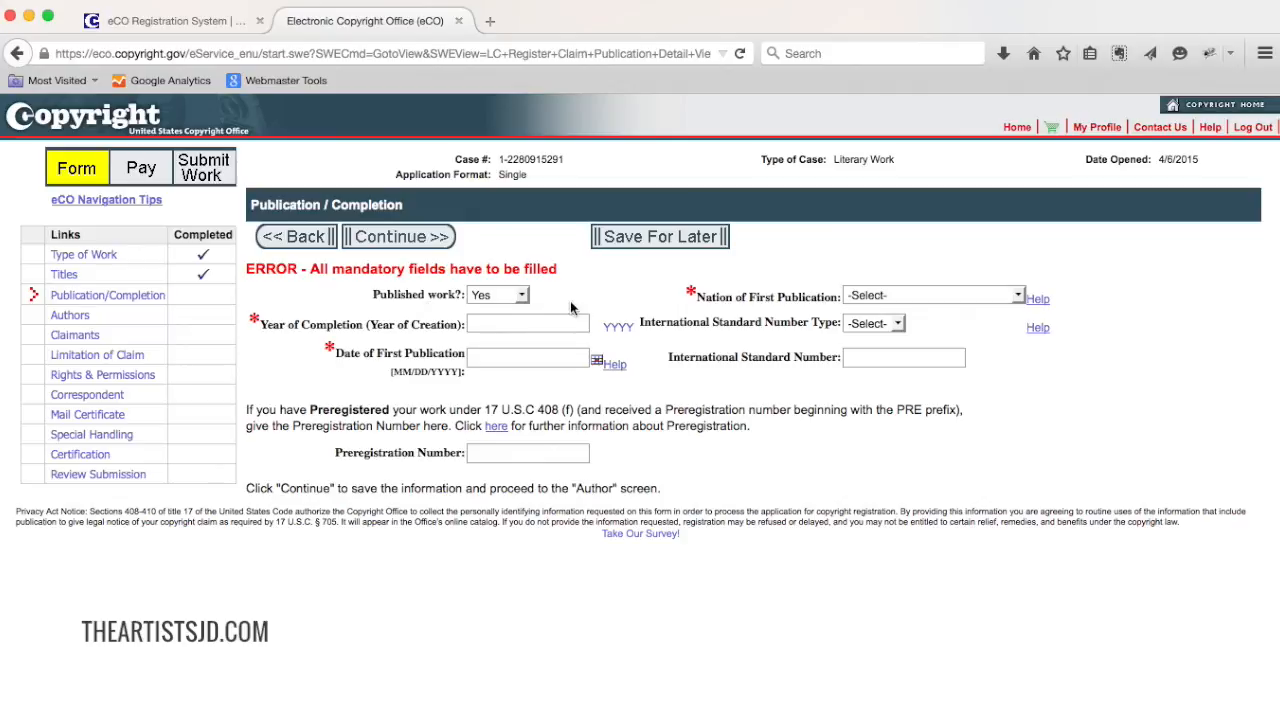
Step: Set the nation of first publication to United States and the year of completion to 2015
left_click(921, 297)
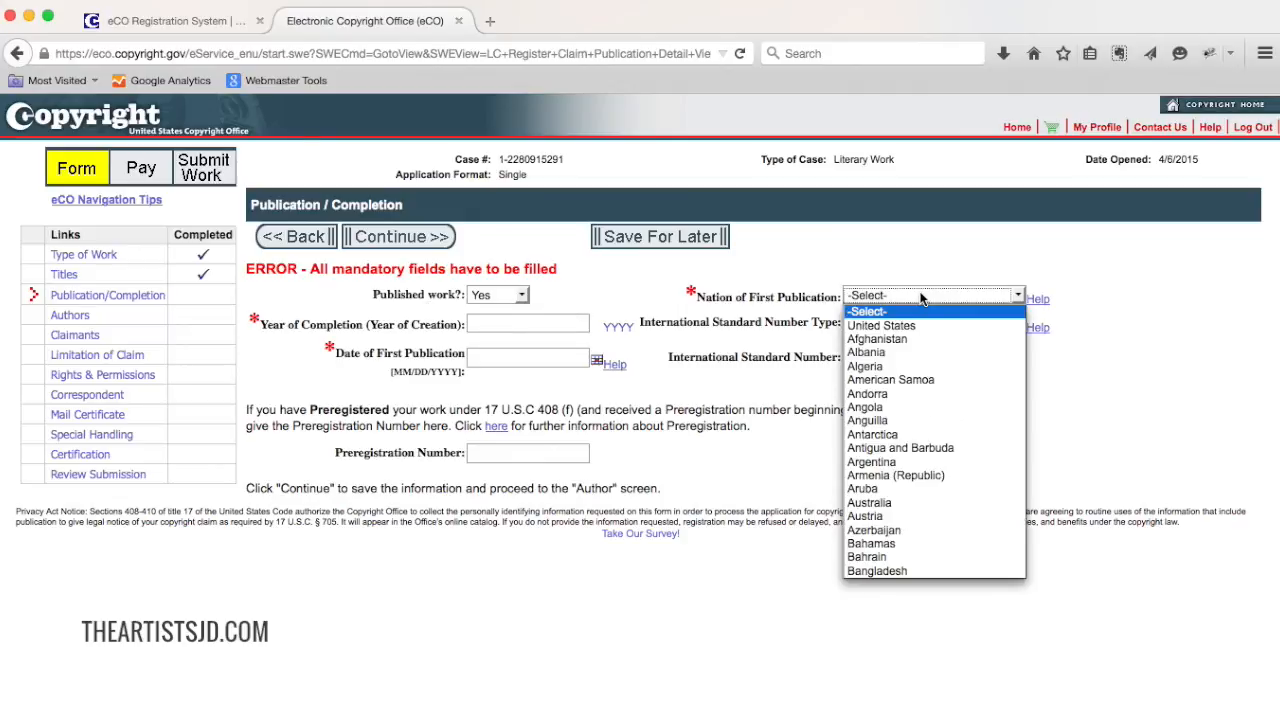
left_click(921, 328)
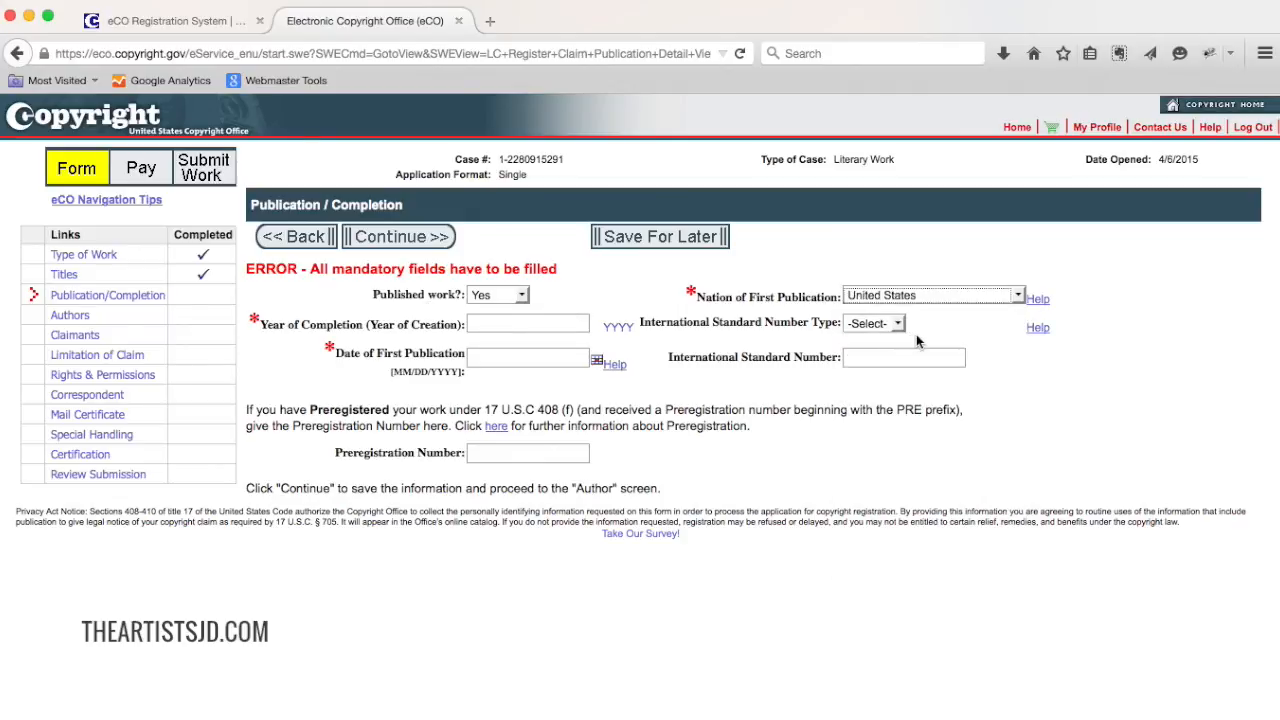
left_click(553, 324)
type("2015")
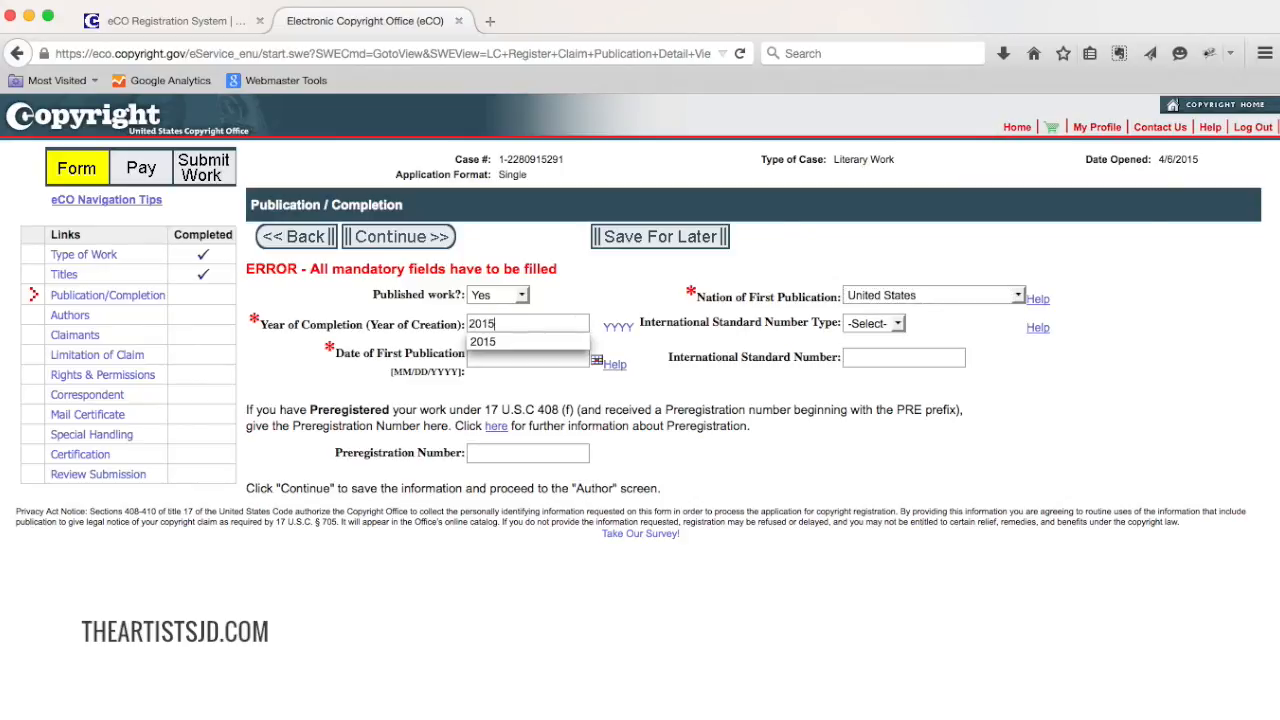
Step: Enter 04/01/2015 as the date of first publication
key("Tab")
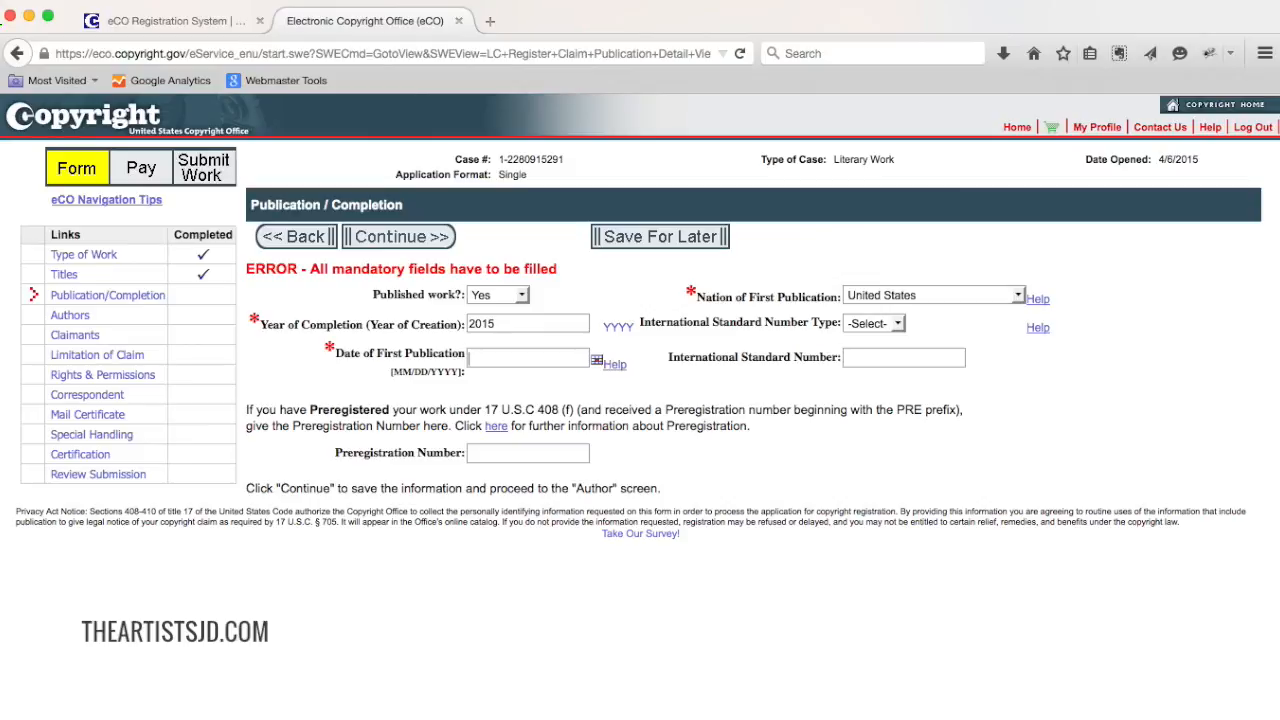
type("0")
key("Down")
key("Tab")
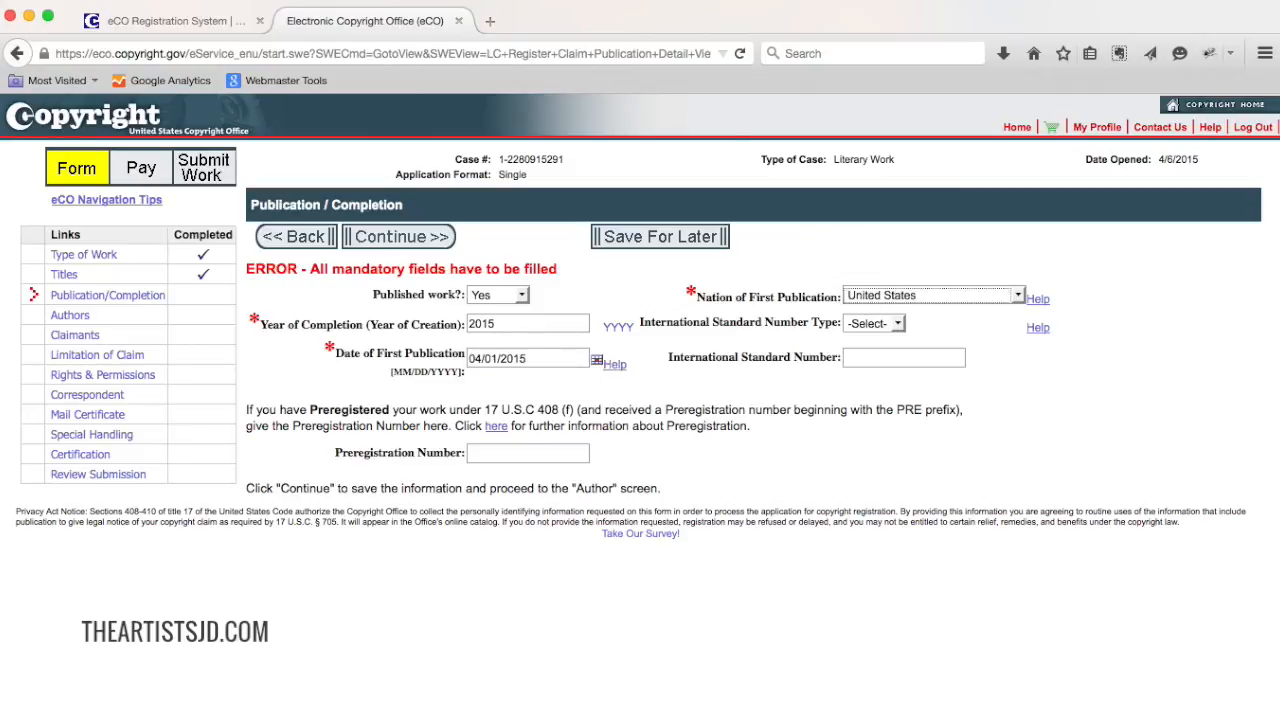